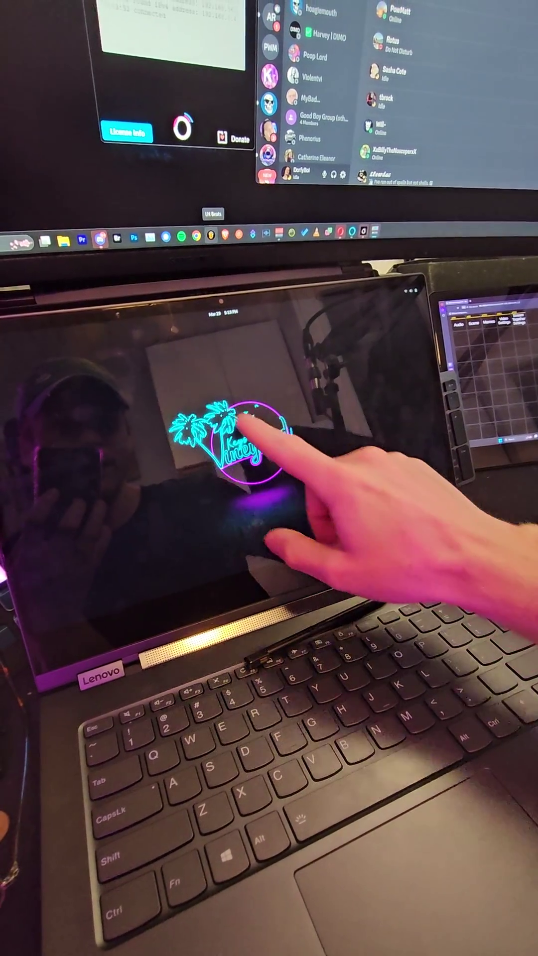
Tap the top-right status area to open the quick settings menu
click(409, 292)
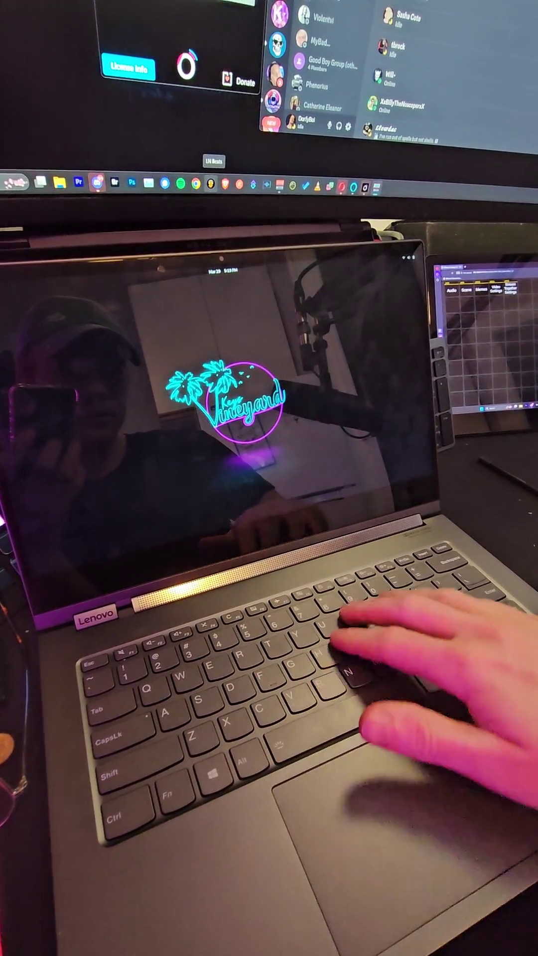
Lower the sound volume with the volume-down key
key(XF86AudioLowerVolume)
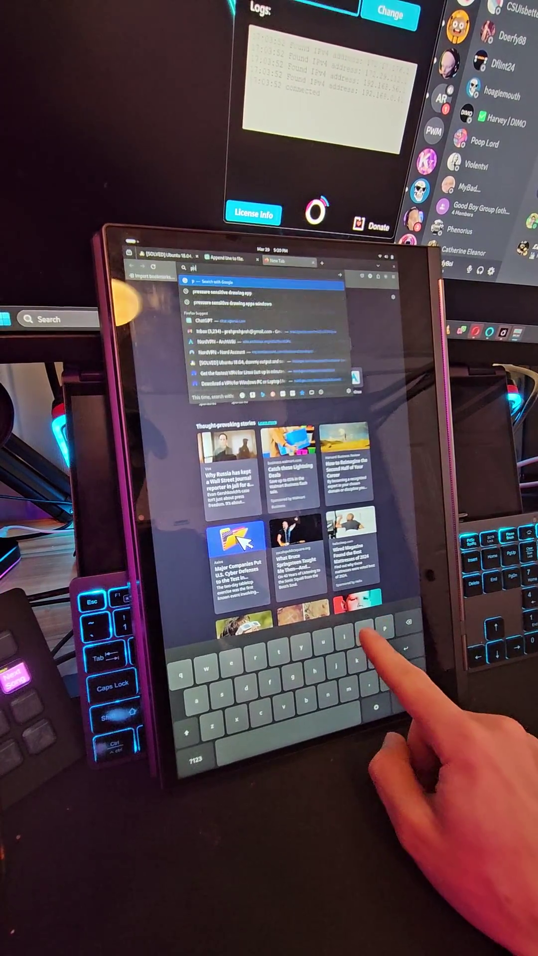
Submit the Google search for 'poop' from the on-screen keyboard
click(367, 635)
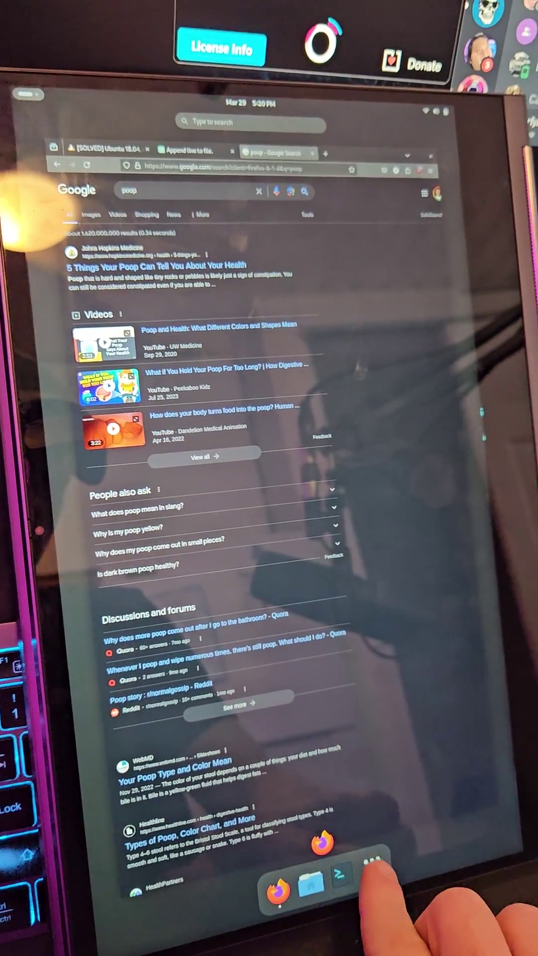
Open the app grid from the dock, swipe to page 2, then back to page 1
click(372, 861)
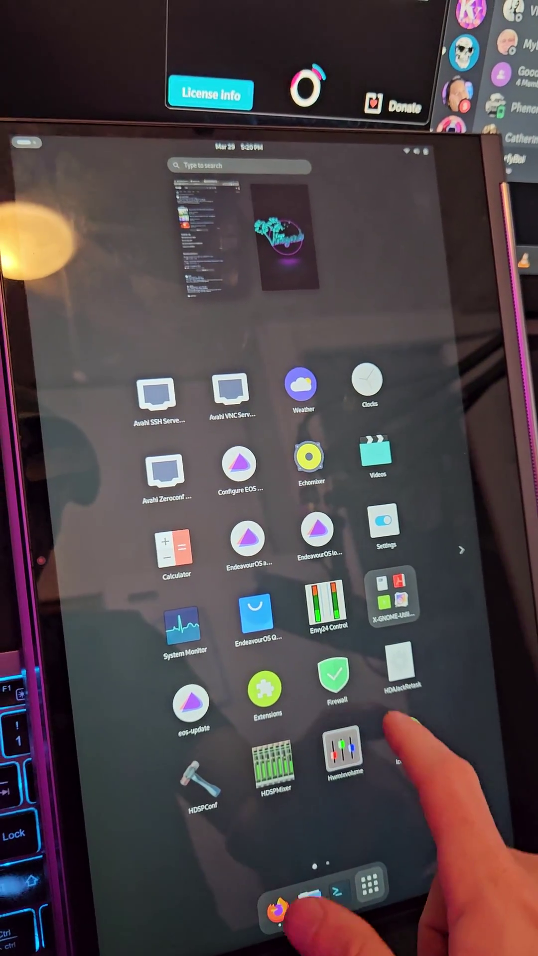
drag(407, 740, 187, 740)
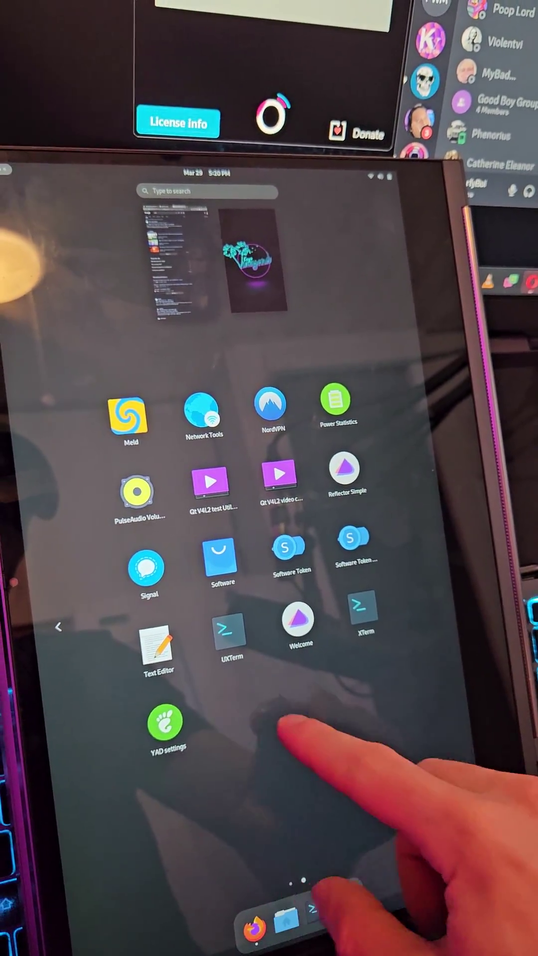
drag(298, 736, 485, 747)
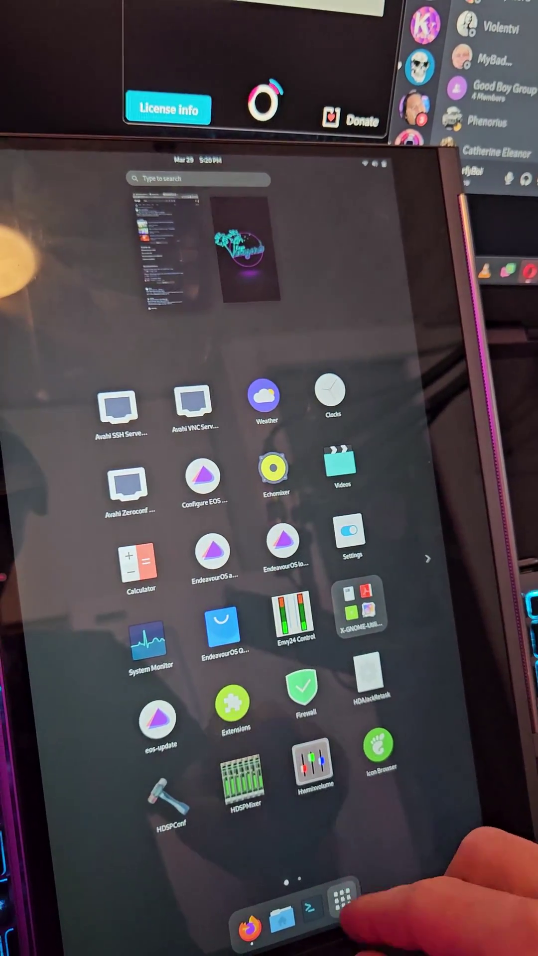